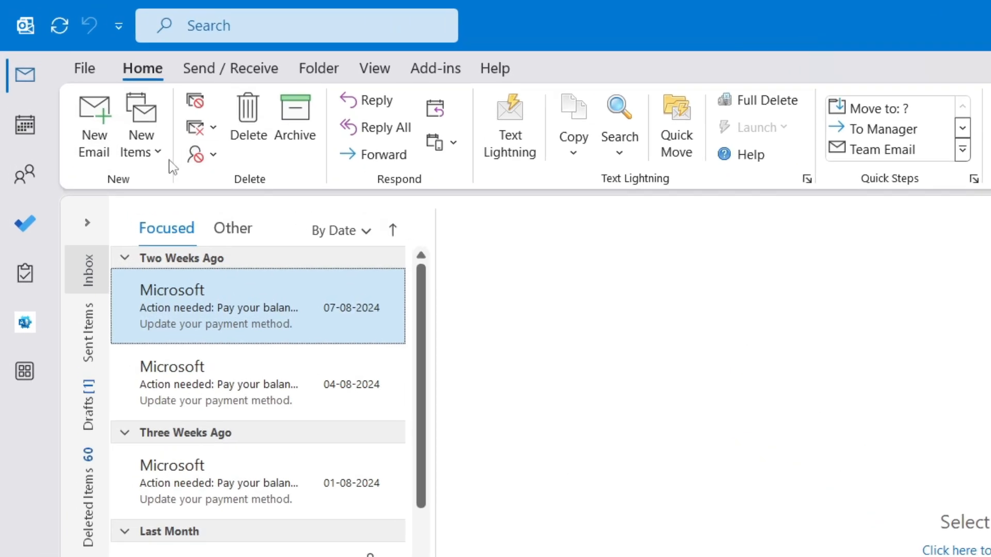
Start a new email and insert the Feedback Request template from the Quick Text list into it
click(99, 136)
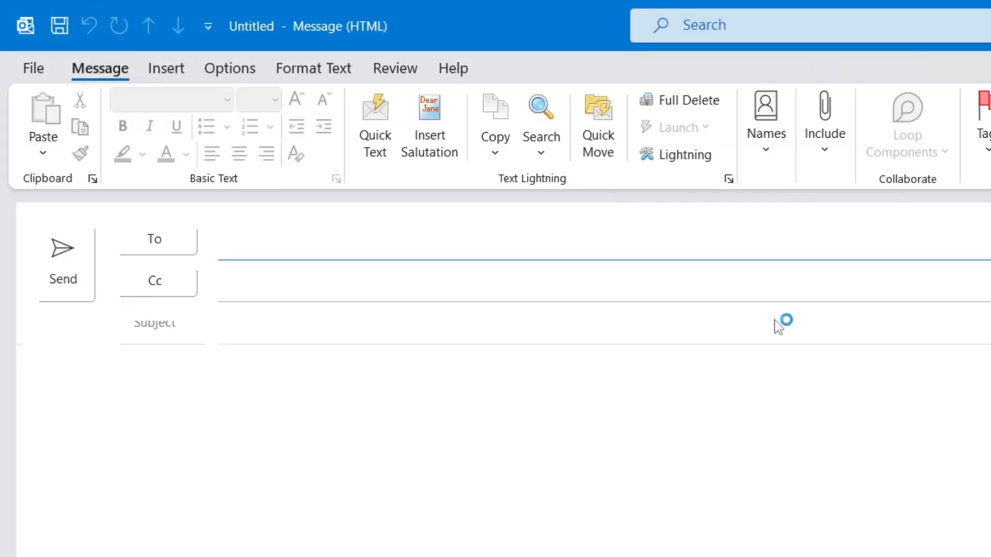
click(377, 149)
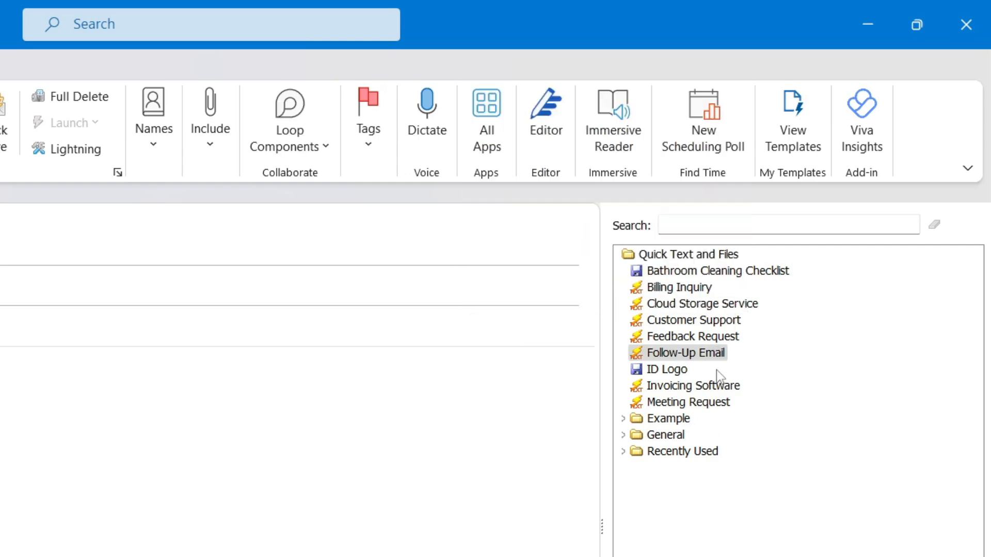
mouse_move(706, 340)
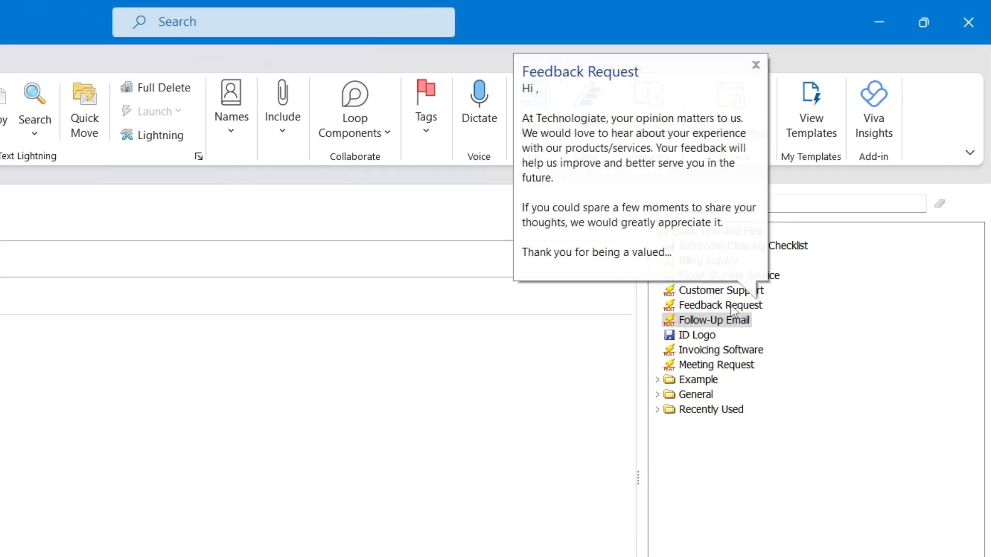
click(733, 308)
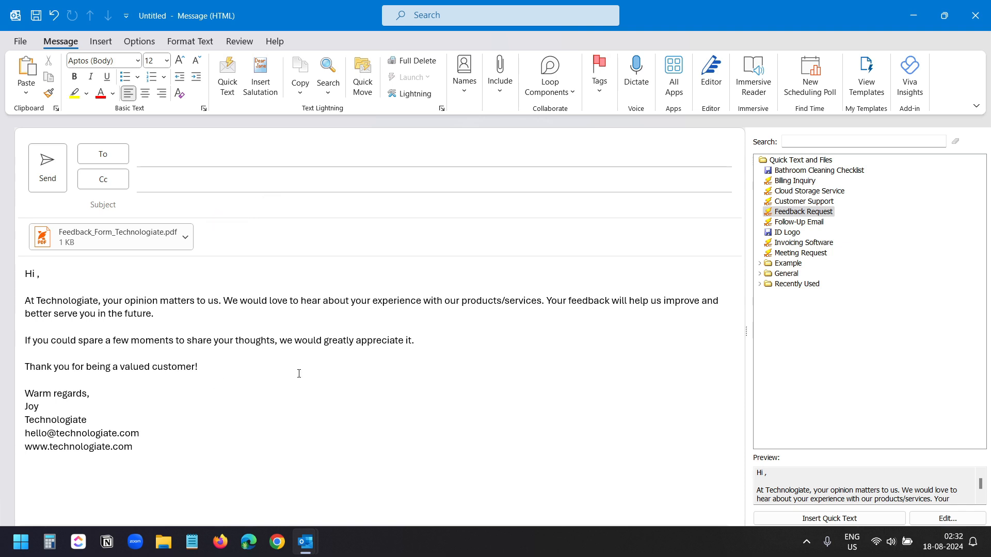
Clear the inserted message text and remove the Feedback_Form_Technologiate.pdf attachment from the email
drag(134, 447, 23, 270)
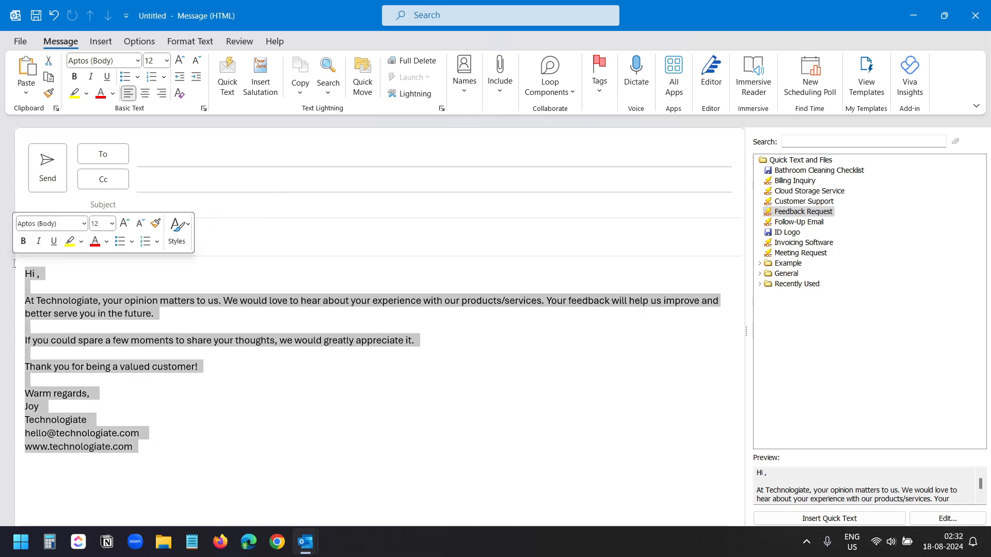
key(BackSpace)
click(185, 237)
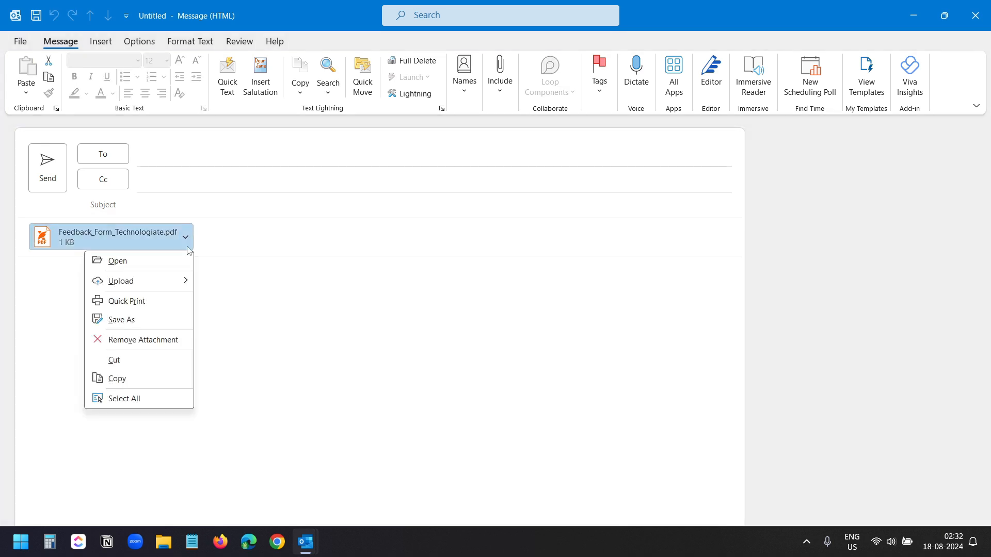
click(175, 339)
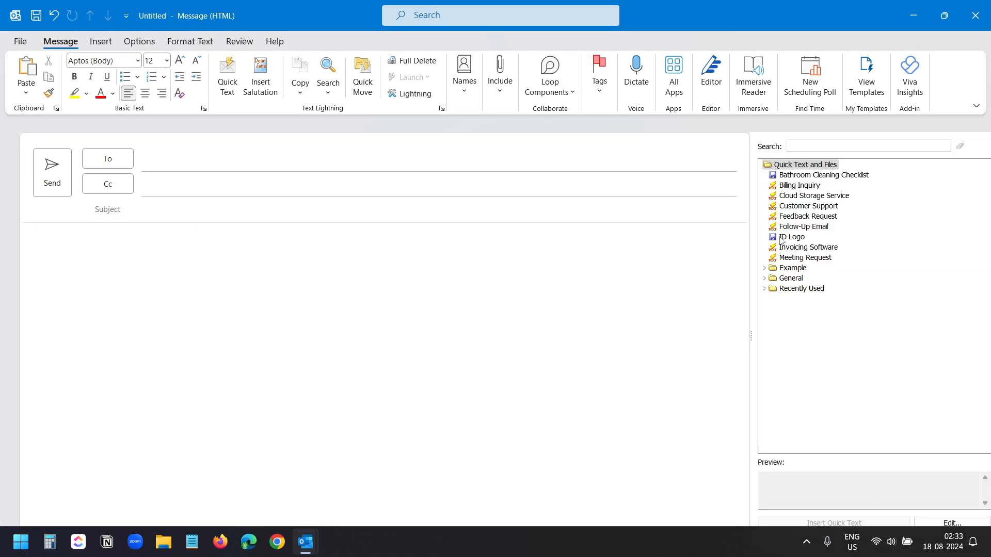
Address the email to the suggested contact by entering the recipient's name
click(235, 164)
text(joy)
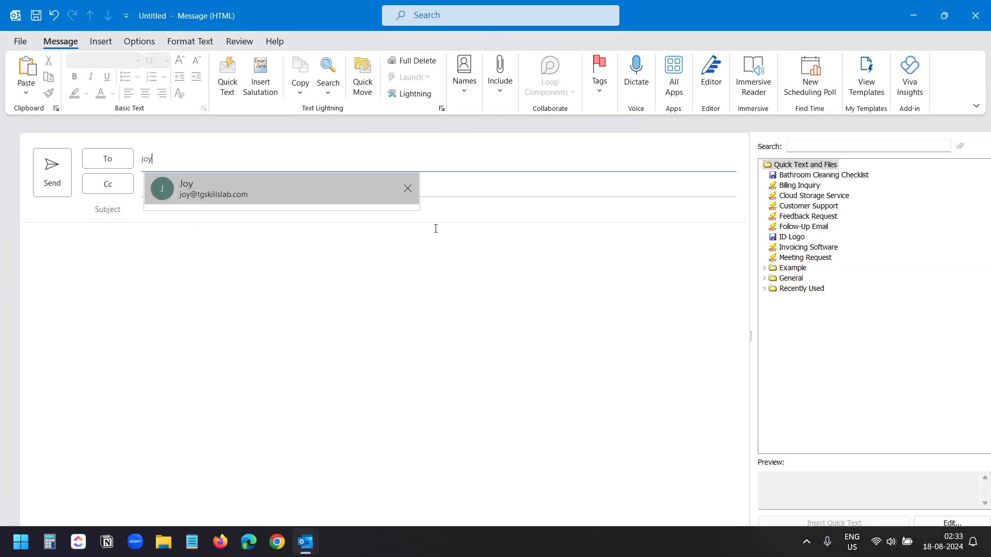
click(261, 192)
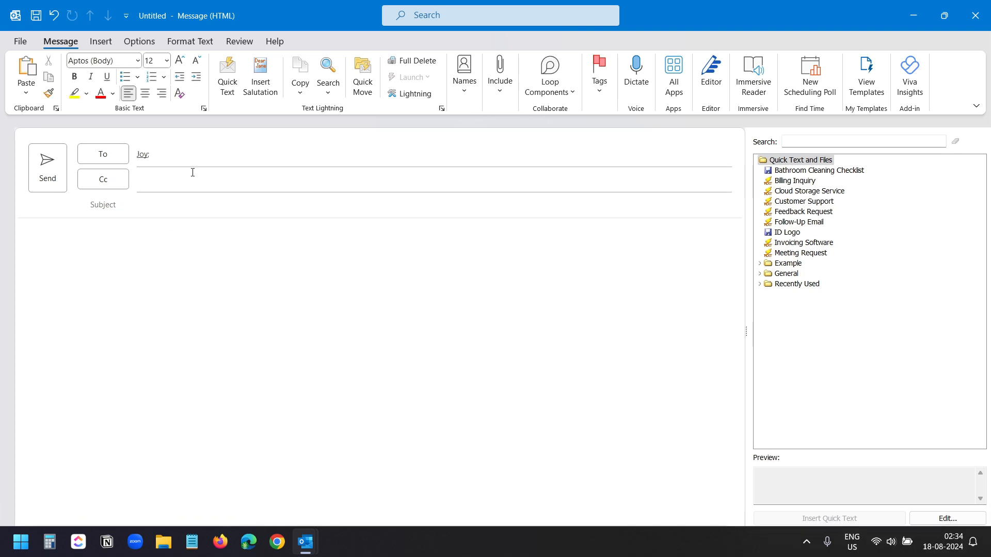
Insert the Feedback Request Quick Text into the addressed email and highlight the recipient's name in its greeting
double_click(800, 213)
click(75, 278)
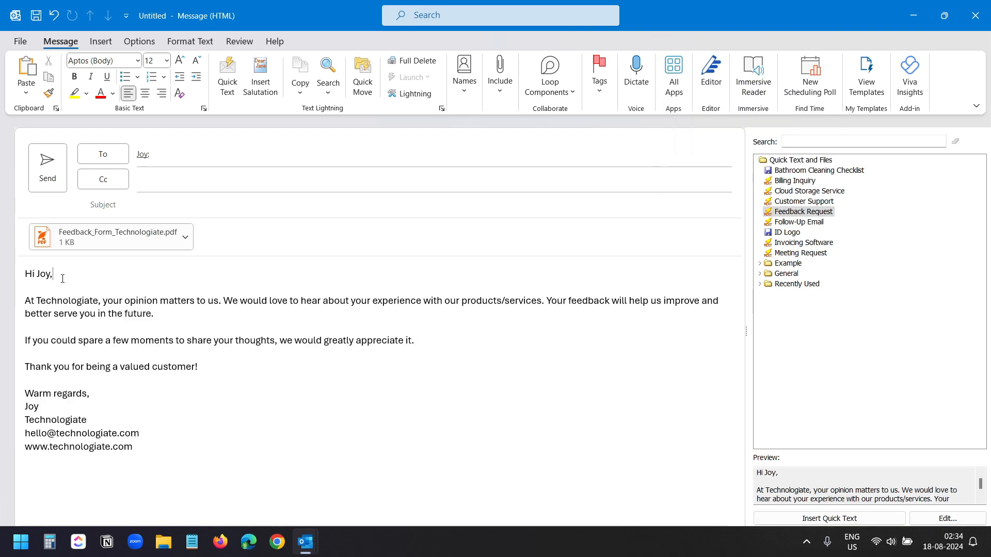
drag(50, 273, 36, 273)
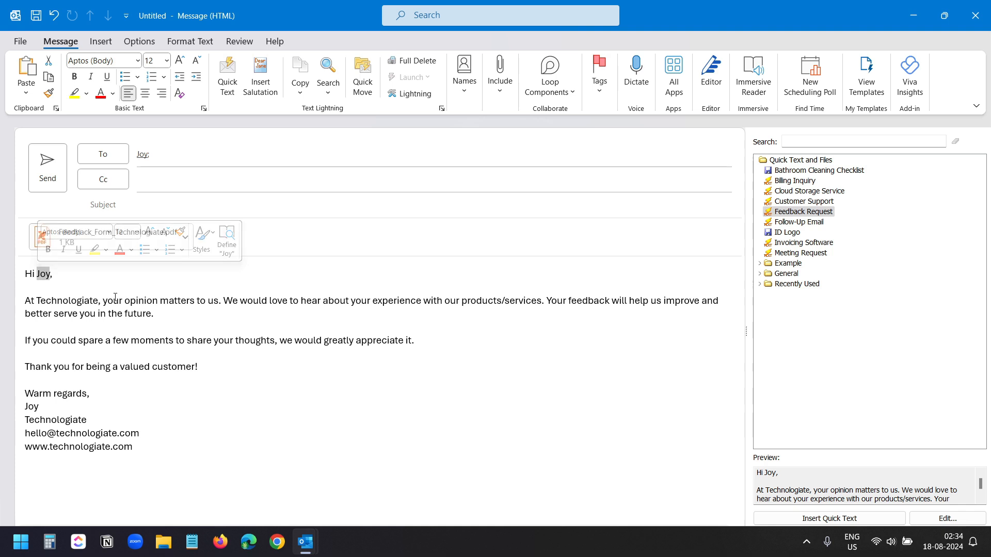
click(135, 281)
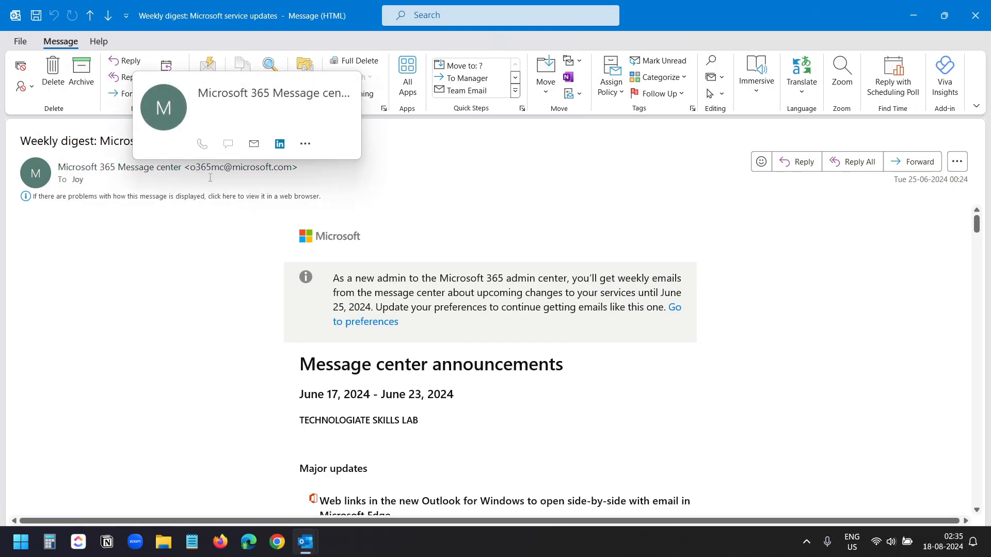
Reply to the Weekly digest email with the Customer Support Quick Text and highlight the recipient name in its greeting
click(798, 162)
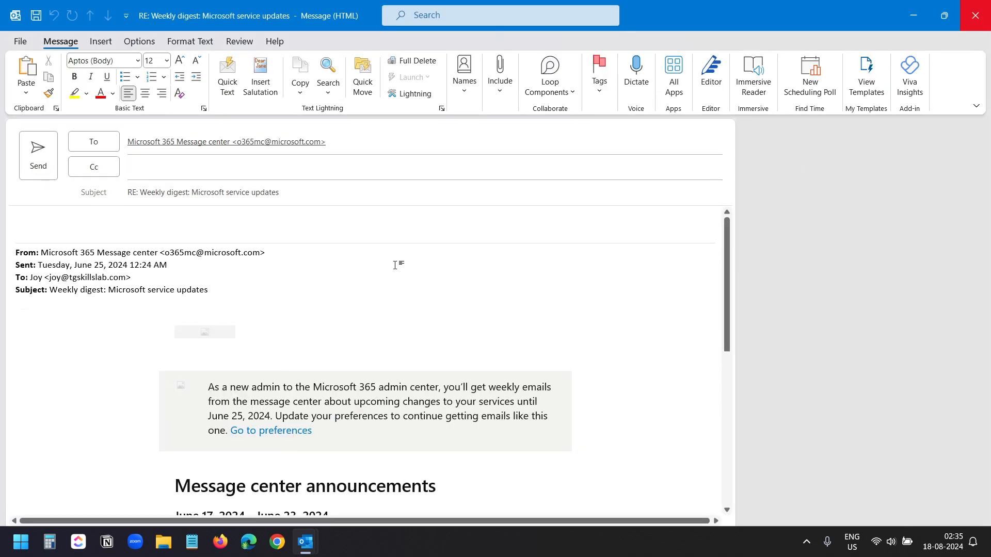
click(227, 79)
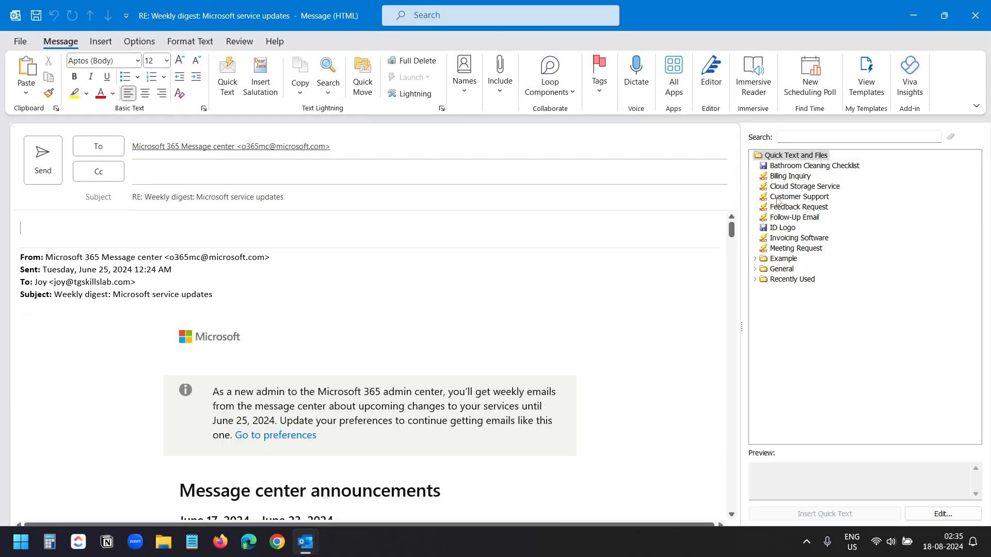
click(798, 197)
drag(799, 196, 201, 238)
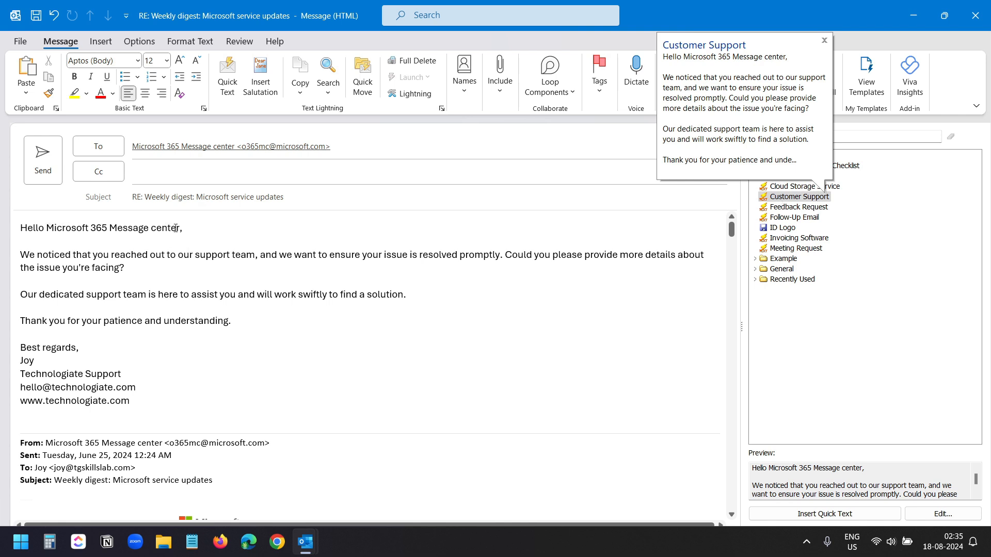
drag(180, 228, 45, 227)
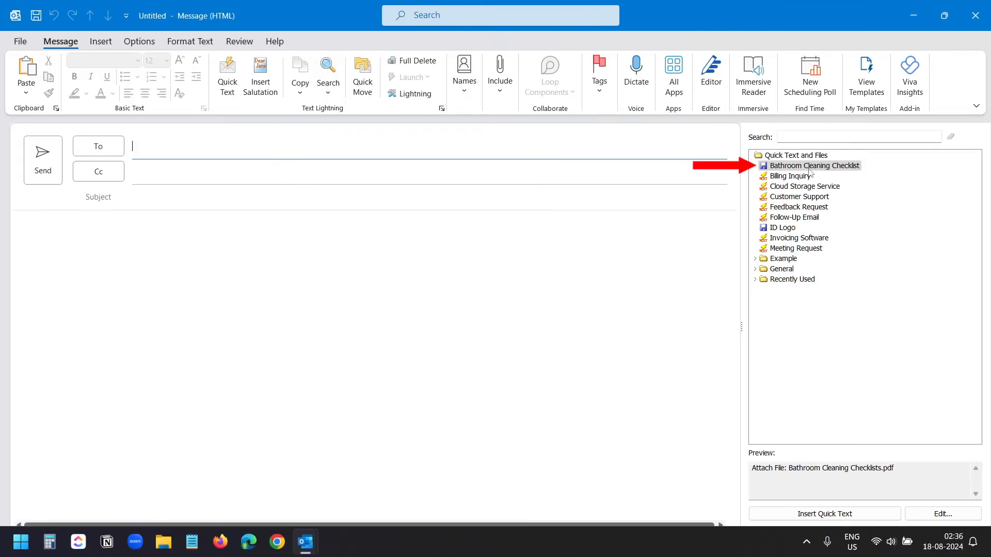
Attach the Bathroom Cleaning Checklist file item from Quick Text to the new message
double_click(811, 166)
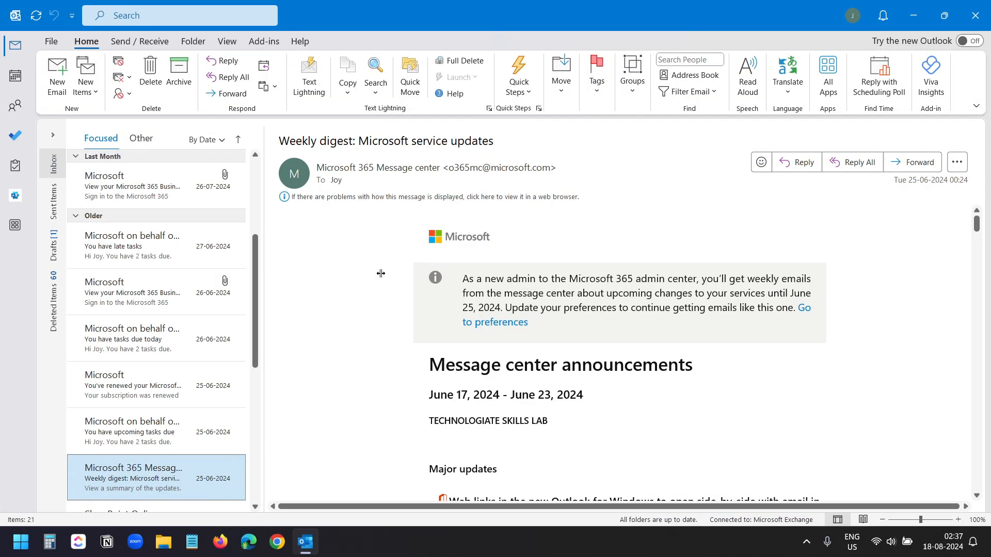
Create a new Quick Text item of type Text with a plain-text message introducing the Technologiate YouTube channel
click(313, 96)
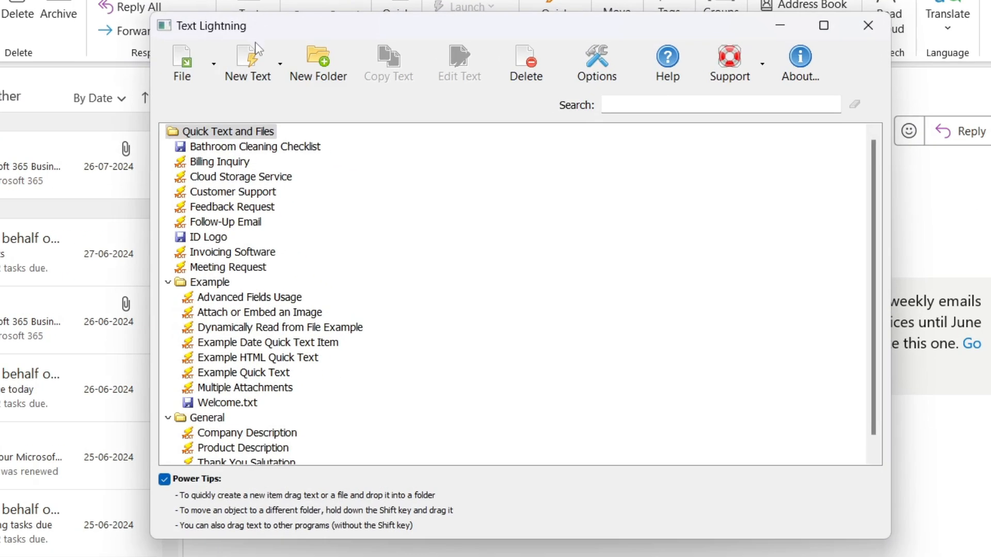
click(250, 79)
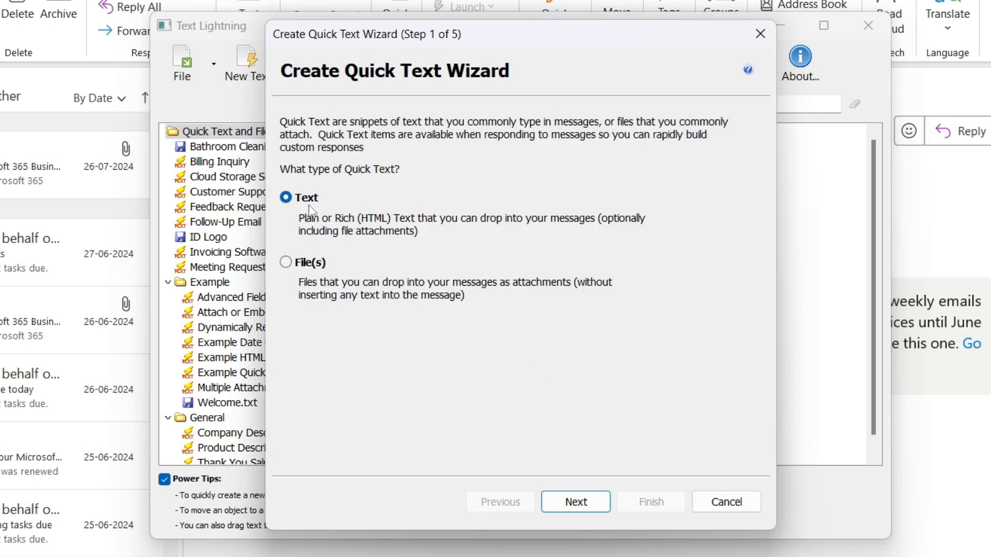
click(570, 501)
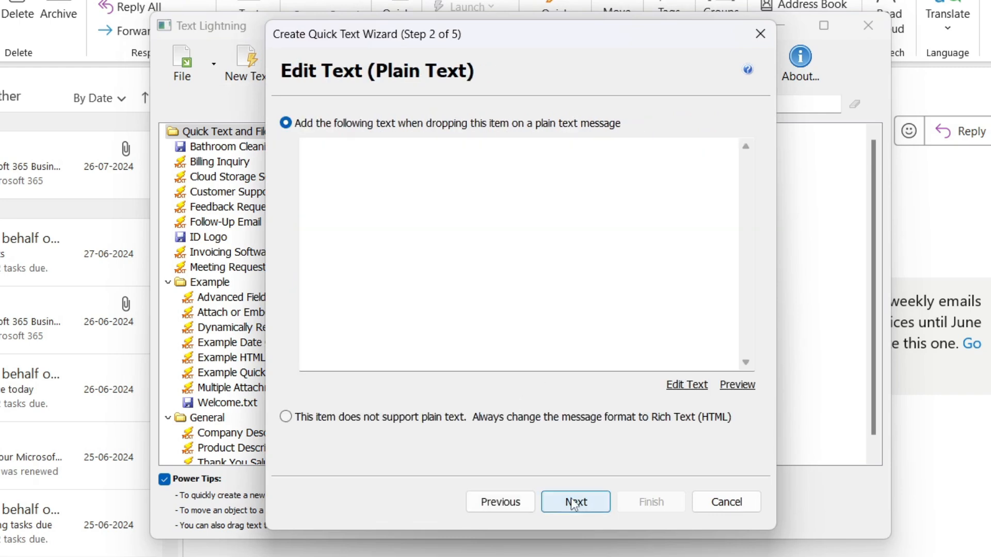
click(414, 181)
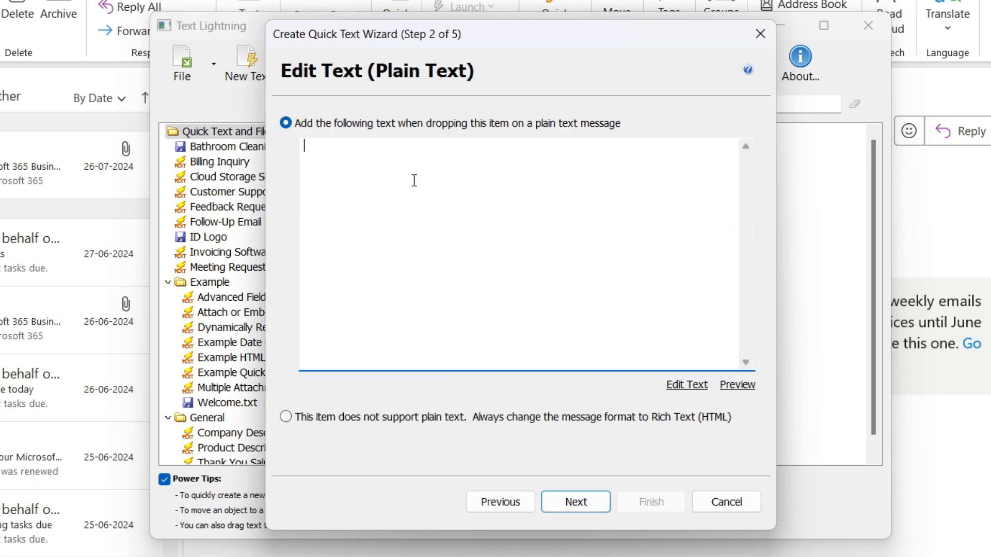
text(Hi,  I hope you're doing well.  I’m excited to introduce you to Technologiate, a YouTube channel dedicated to simplifying your work. We create easy-to-follow tutorials on Microsoft 365, Google Apps, and various other tools that can help streamline your daily tasks.  If you want to enhance your skills and simplify your work processes, we invite you to subscribe to our channel. We regularly upload new content to help you get the most out of your digital tools.  Thank you for your time.  Best regards,)
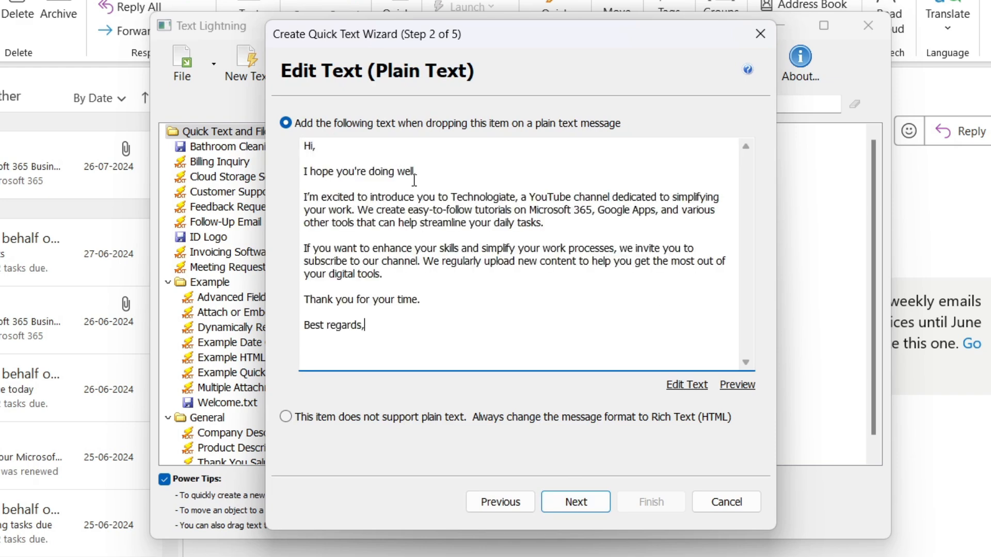
Open the Quick Text for editing and insert the Sender First Name field after "Hi" in the greeting
click(688, 385)
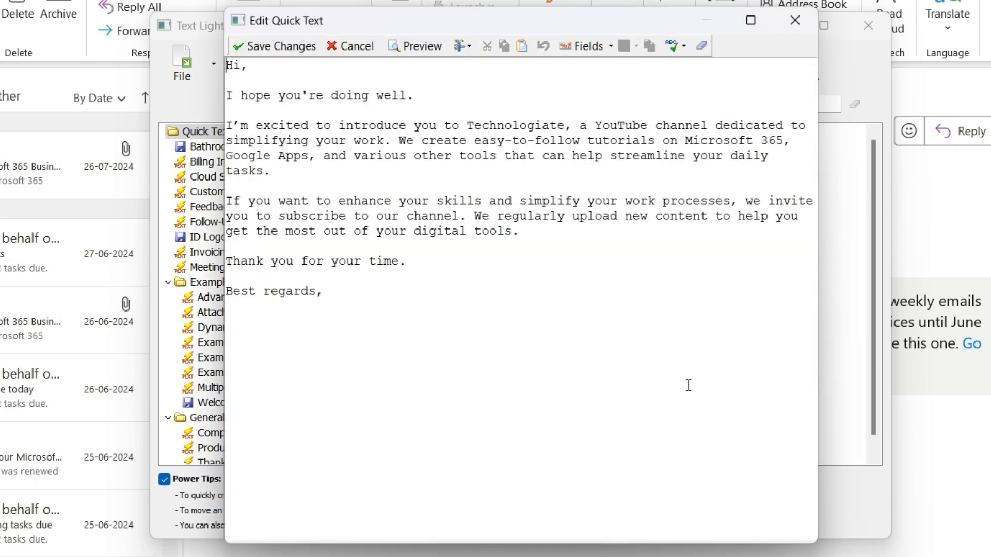
click(245, 66)
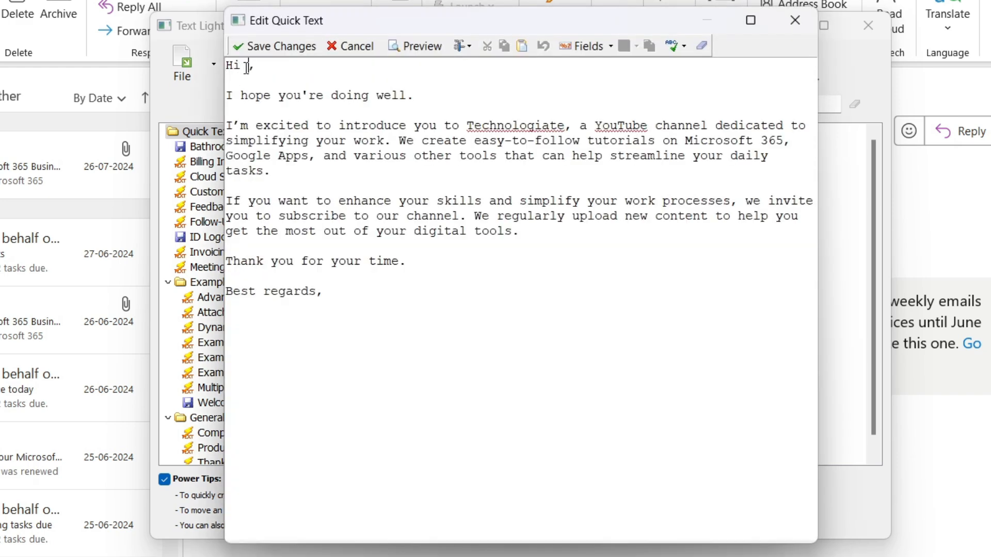
click(587, 48)
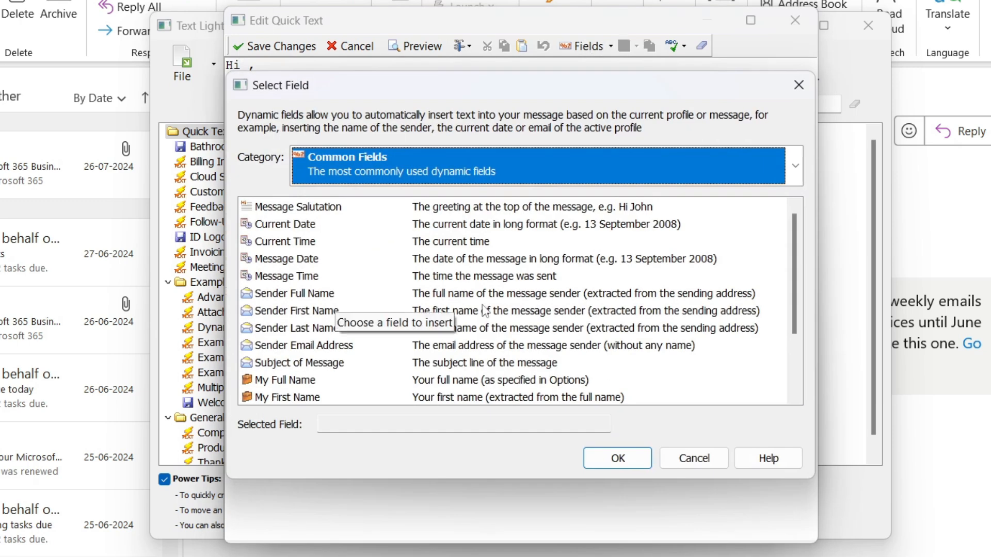
double_click(310, 312)
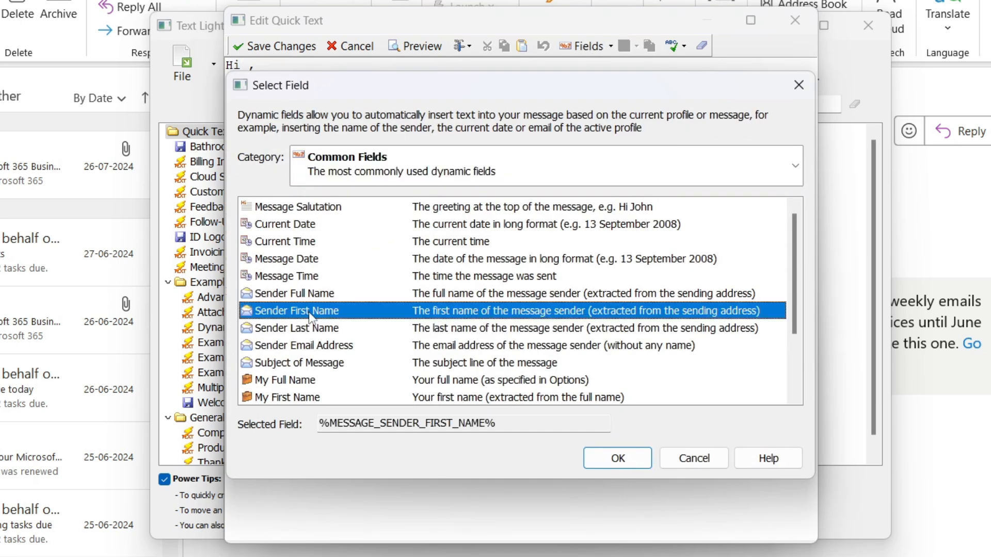
Insert the My First Name field on a new line below "Best regards," and save the text changes
click(392, 290)
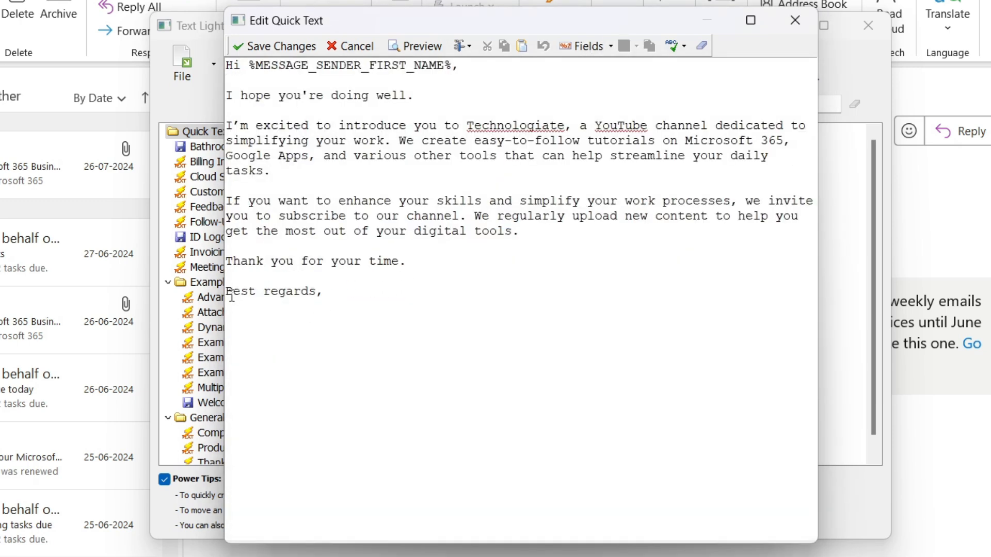
click(583, 46)
scroll(453, 227, down, 2)
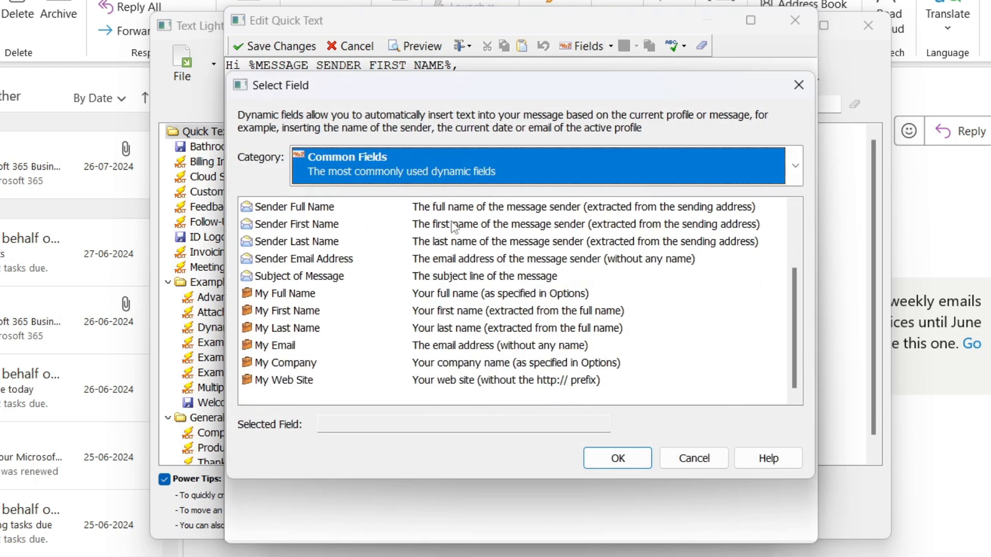
click(288, 313)
double_click(288, 313)
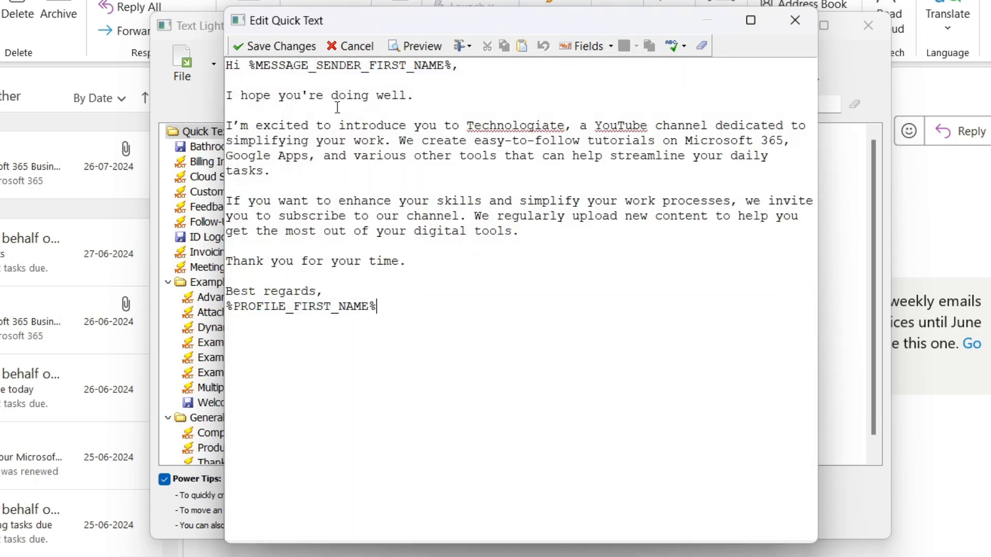
click(251, 46)
Leave the remaining text and file attachment settings at their defaults, name the Quick Text item "Subscribe" and finish the wizard
click(581, 501)
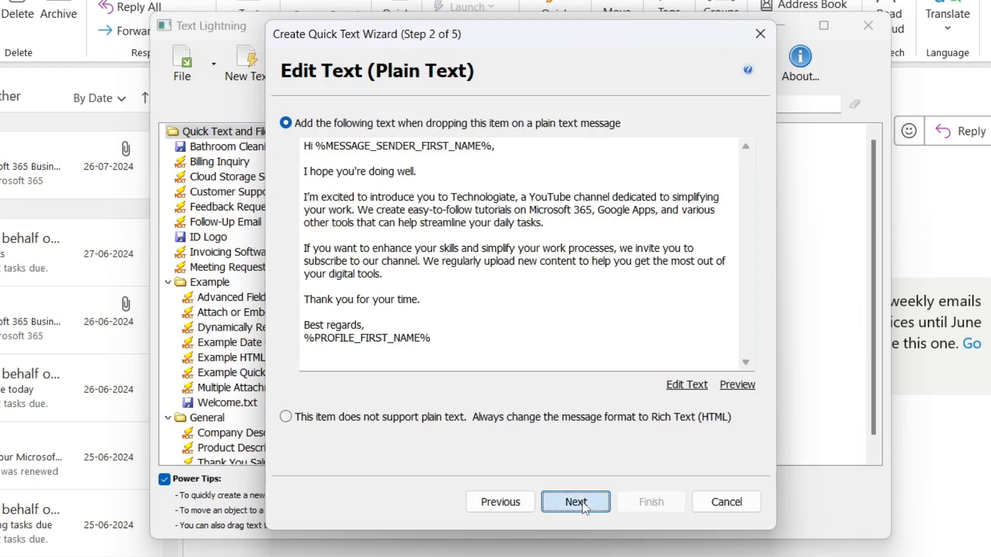
click(582, 506)
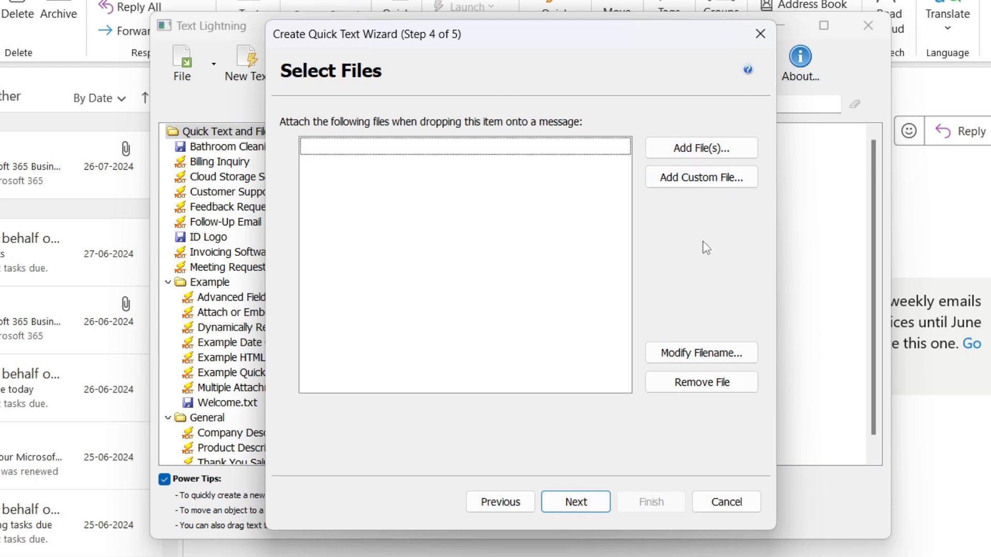
click(576, 503)
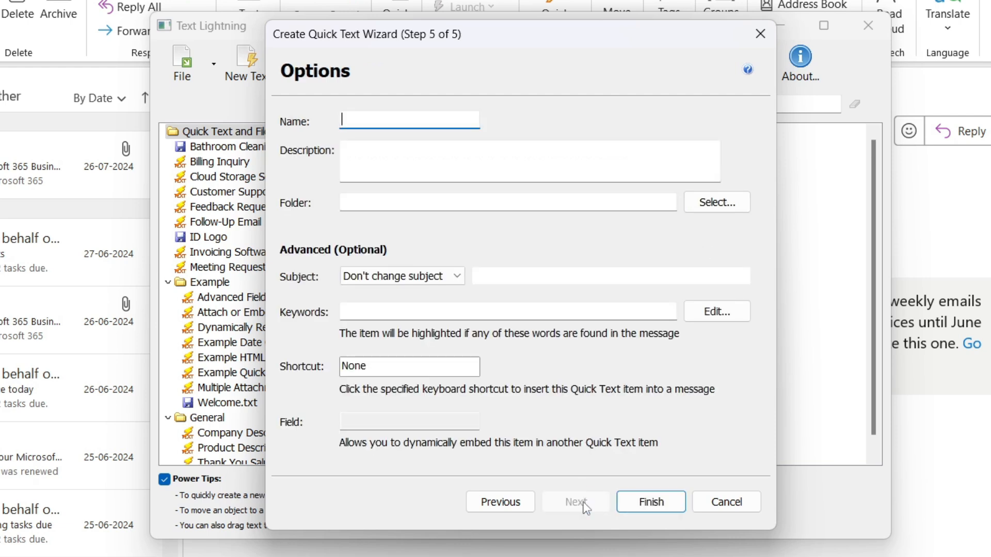
text(Subscribe)
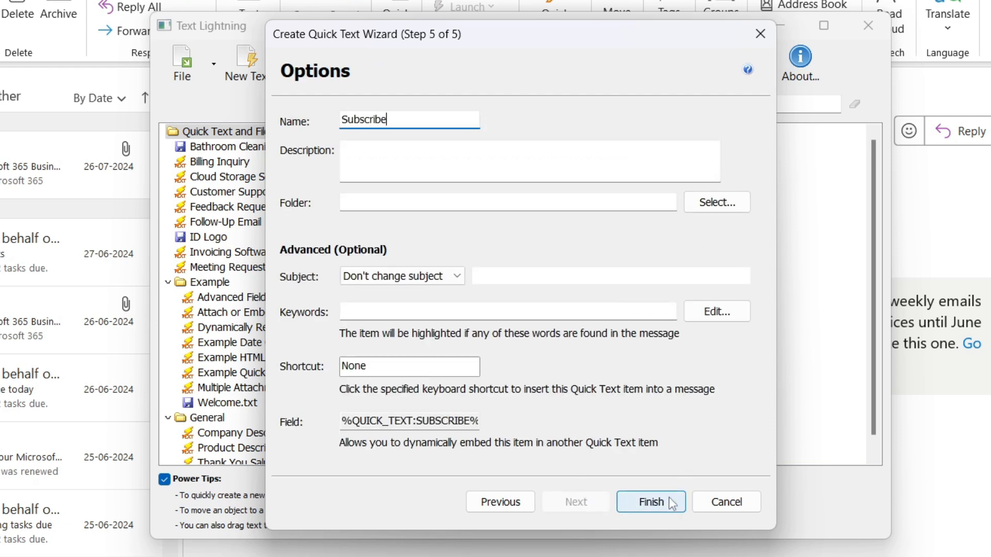
click(657, 508)
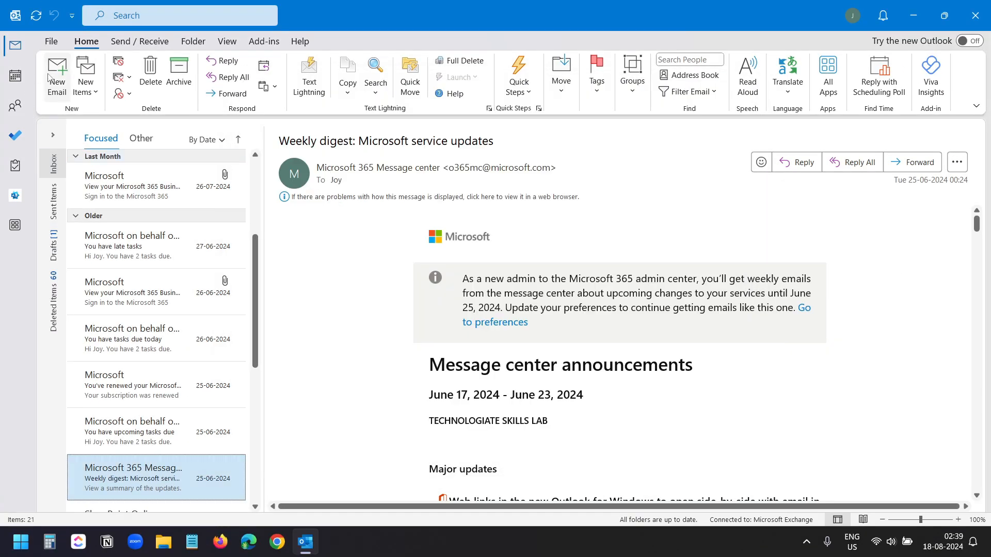
Start a new email, show the Quick Text list and enter the recipient's name as the addressee
click(52, 76)
click(227, 78)
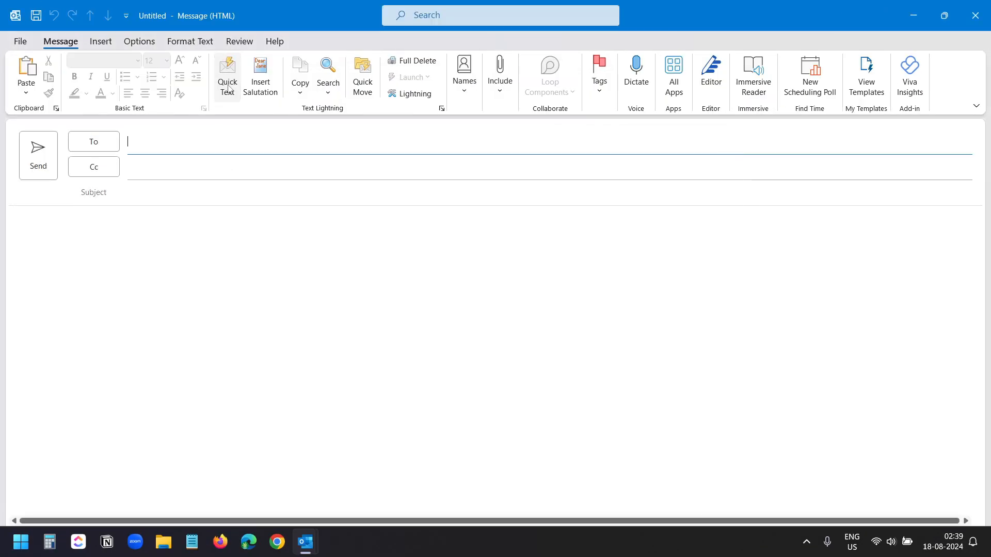
click(180, 143)
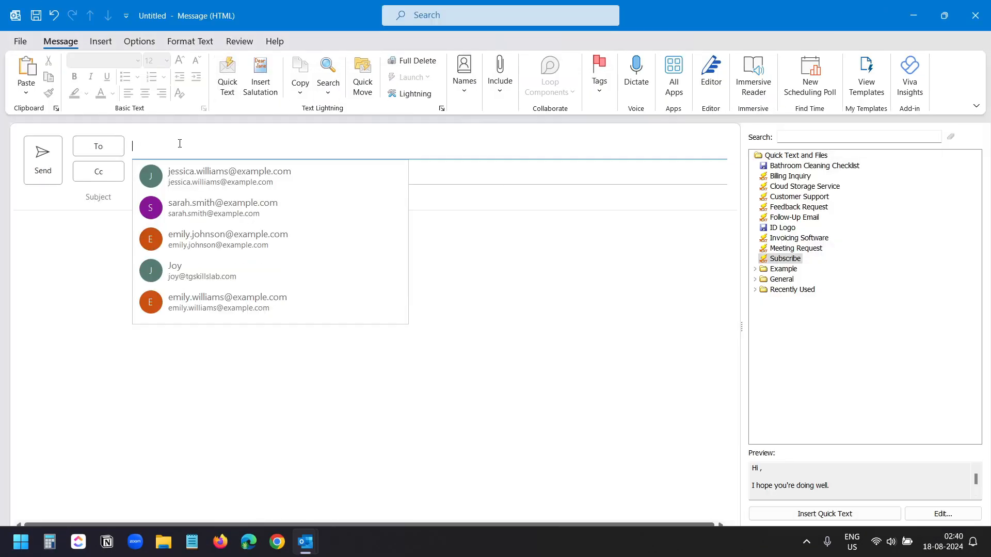
text(jo)
key(Return)
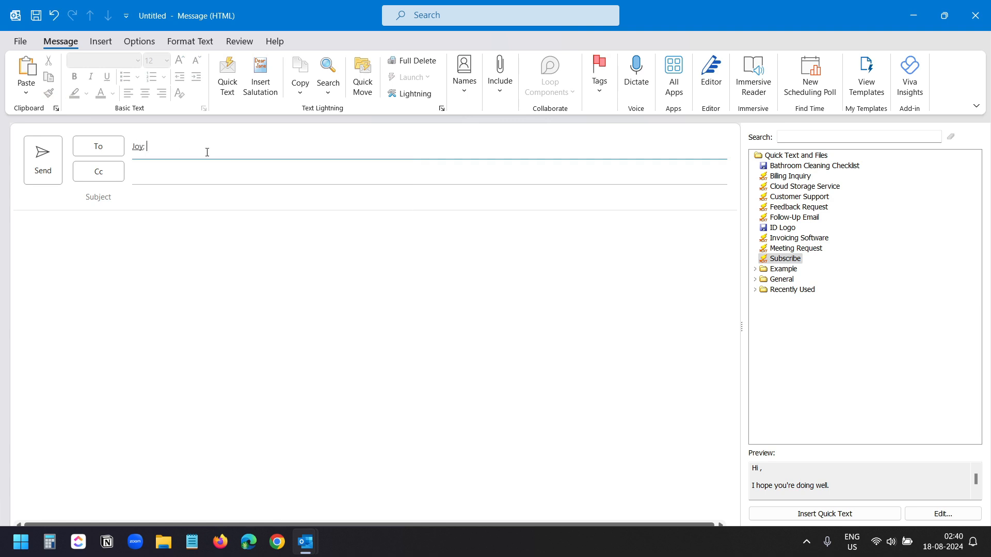
Insert the "Subscribe" Quick Text into the message body and check the names filled into the greeting and sign-off
click(169, 259)
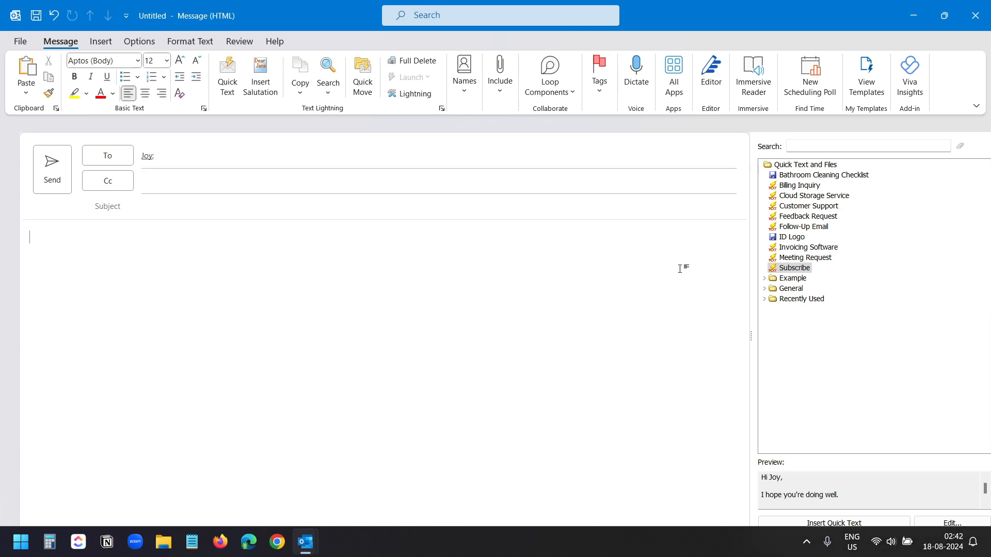
double_click(790, 271)
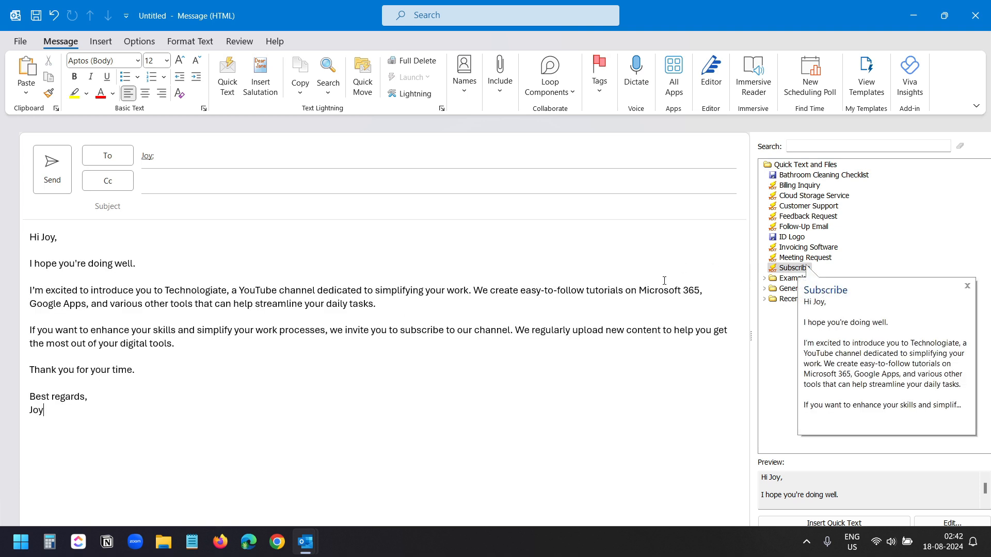
double_click(48, 237)
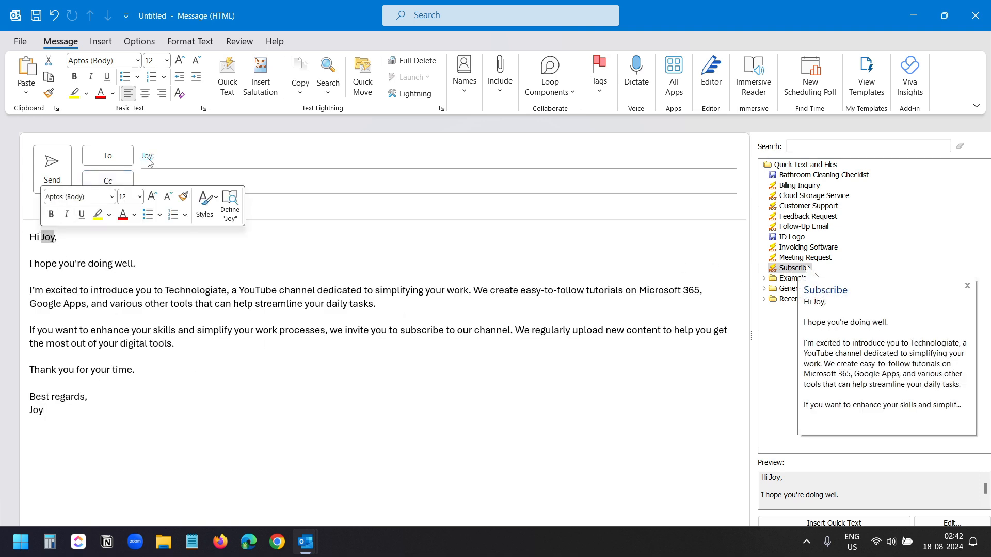
double_click(61, 411)
click(59, 406)
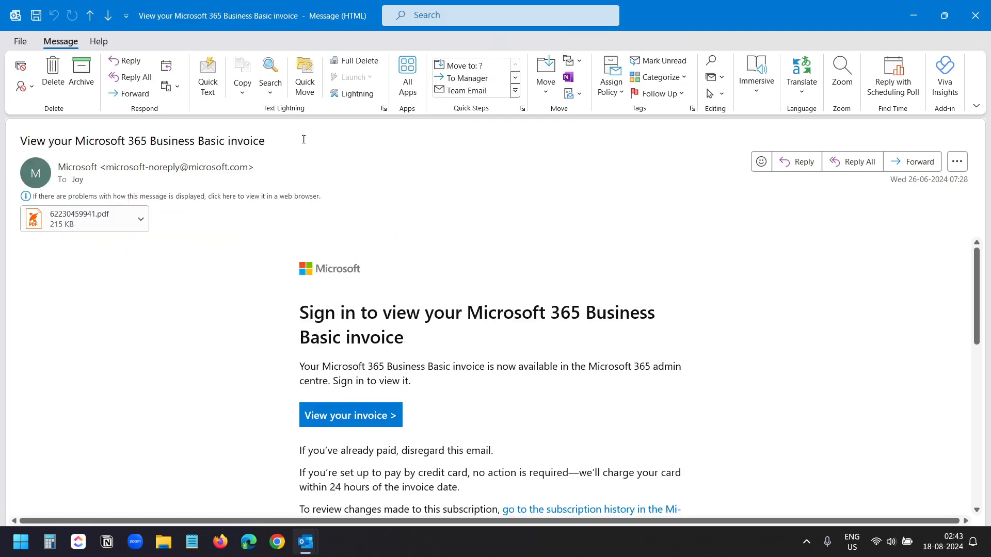
Open the "View your Microsoft 365 Business Basic invoice" message, copy its sender's email address with Text Lightning and paste it into Notepad
double_click(139, 291)
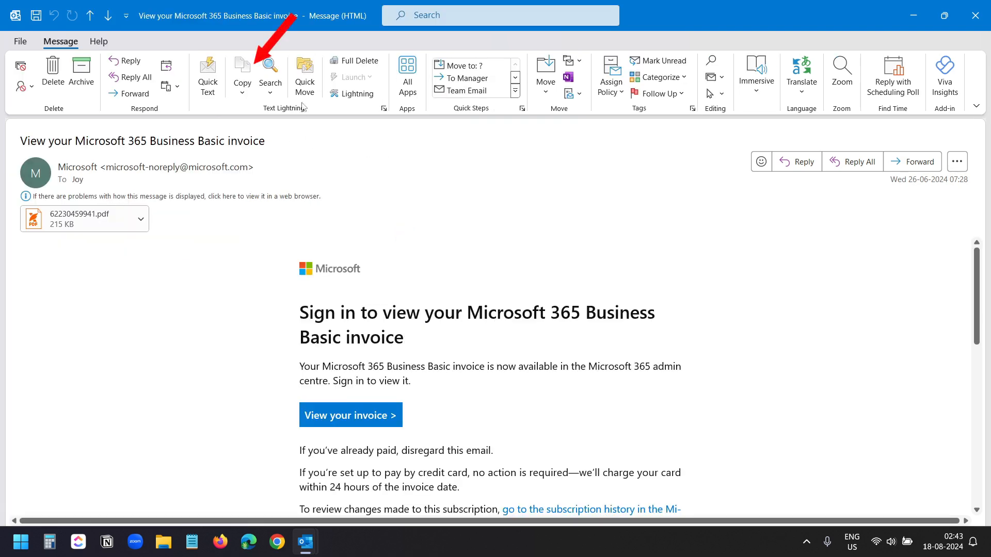
click(243, 95)
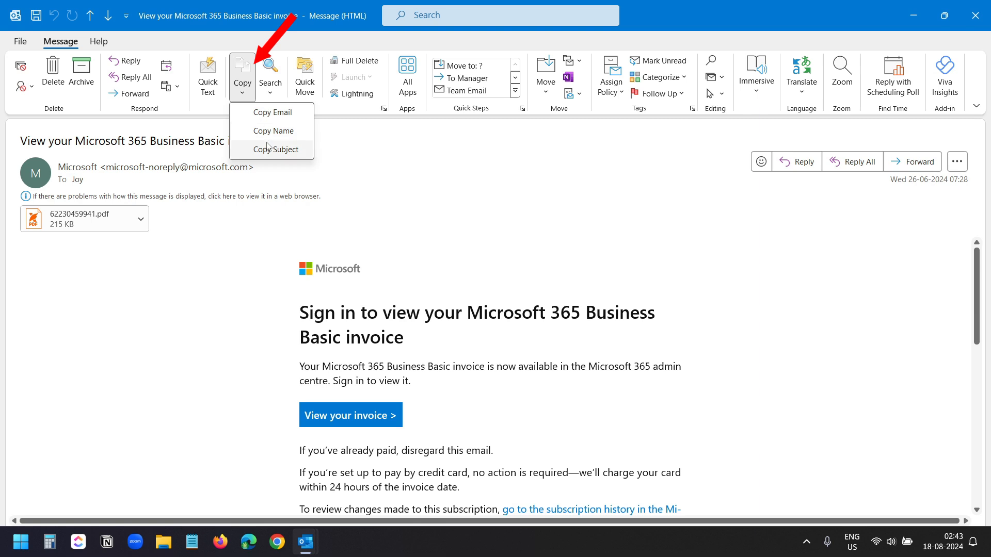
click(258, 113)
click(199, 539)
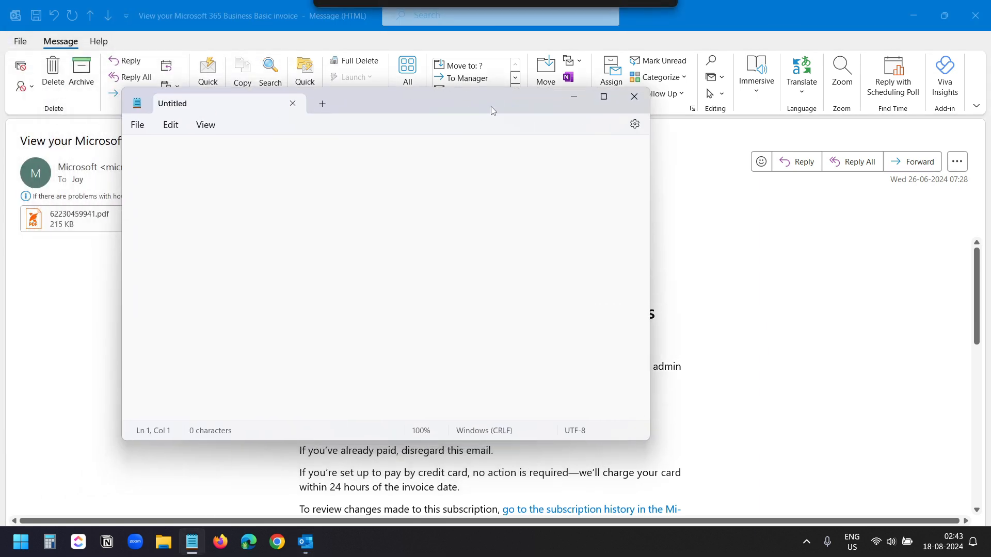
key(ctrl+v)
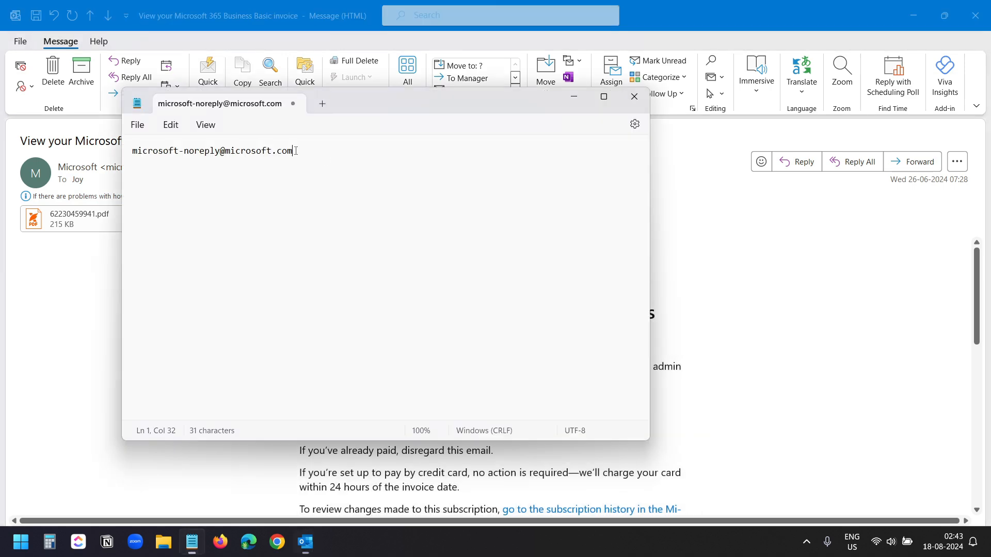
Copy the invoice message's subject and paste it into Notepad, leaving blank lines below the email address
key(Return)
key(Return)
key(Return)
key(ctrl+v)
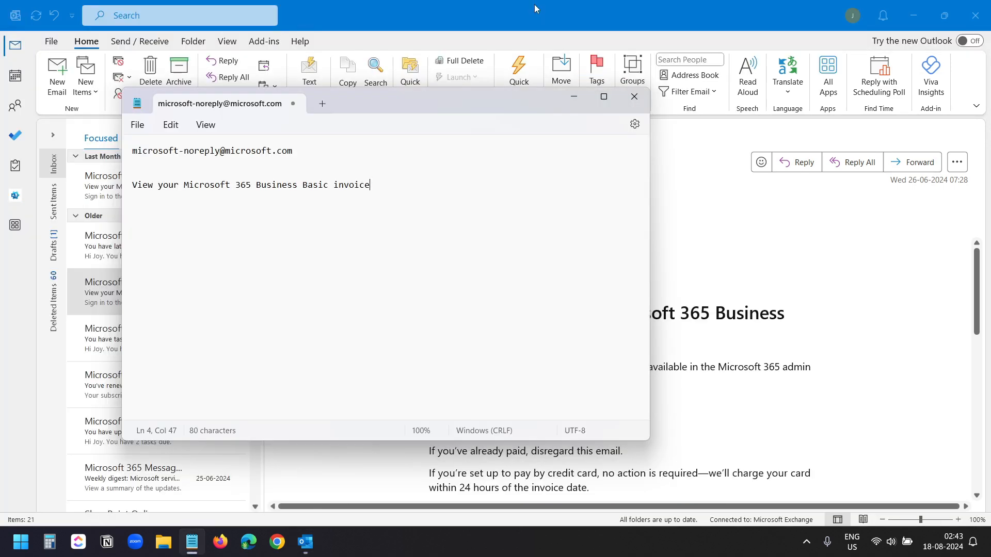
Copy the subject of the "You have tasks due today" message from the Outlook inbox, paste it into Notepad below the invoice subject and return to Outlook
click(534, 5)
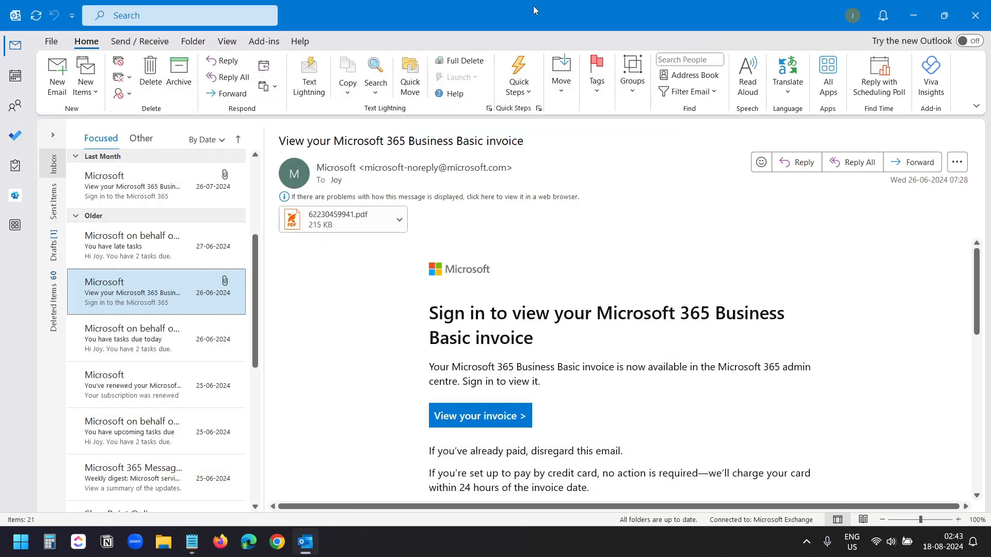
click(124, 342)
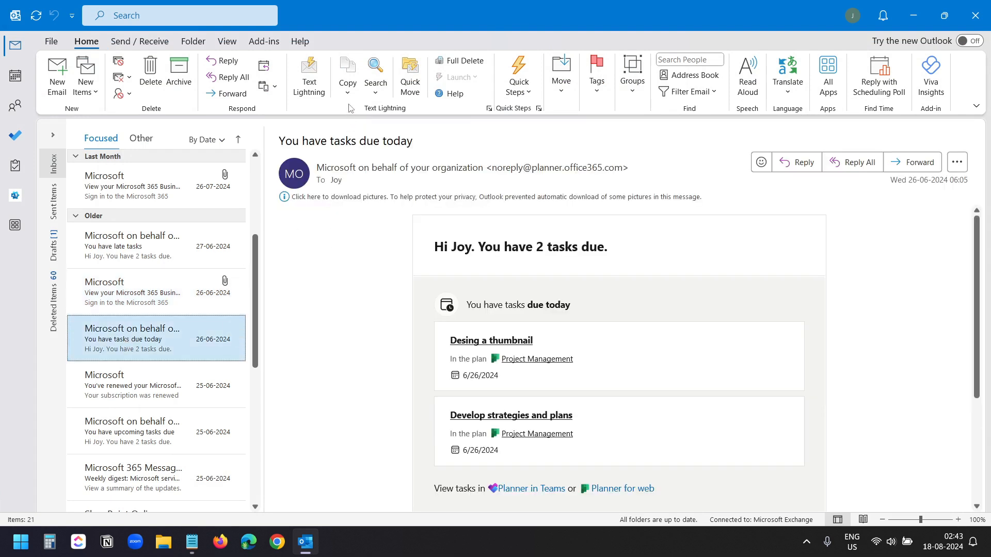
click(350, 98)
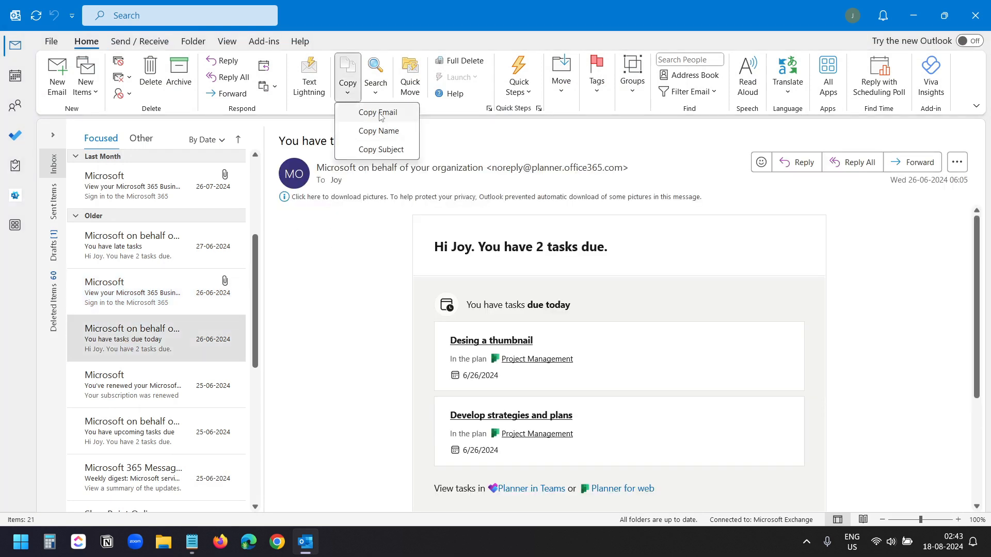
click(385, 149)
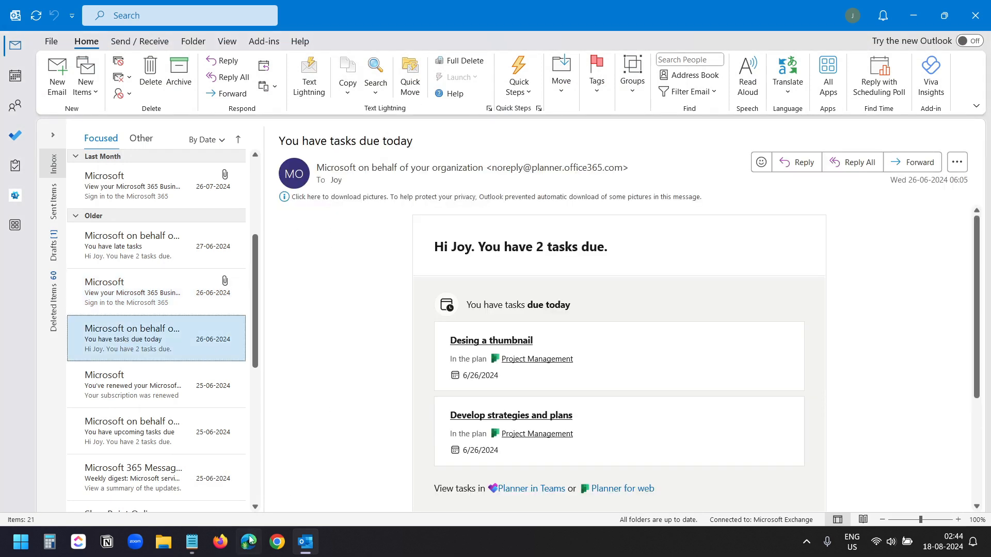
click(191, 542)
key(ctrl+v)
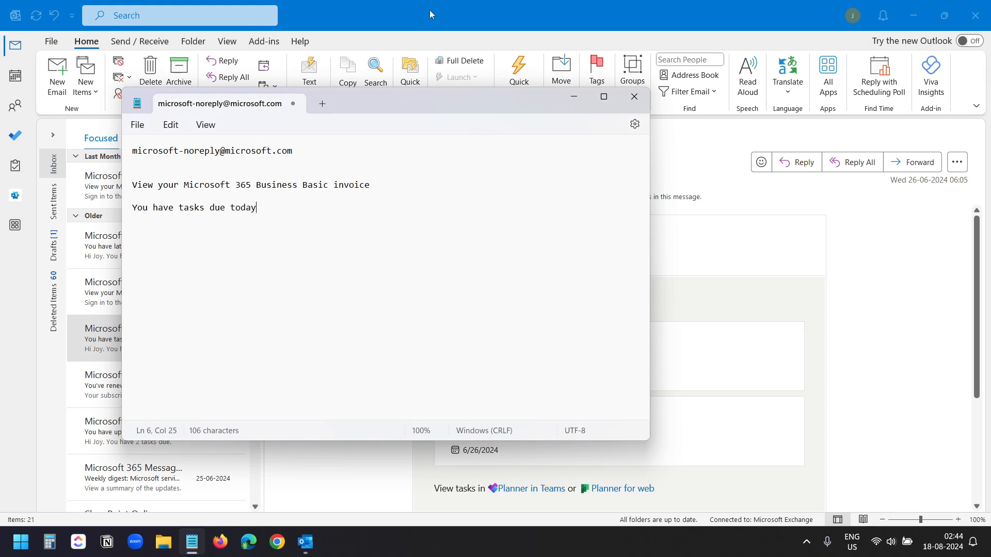
click(429, 13)
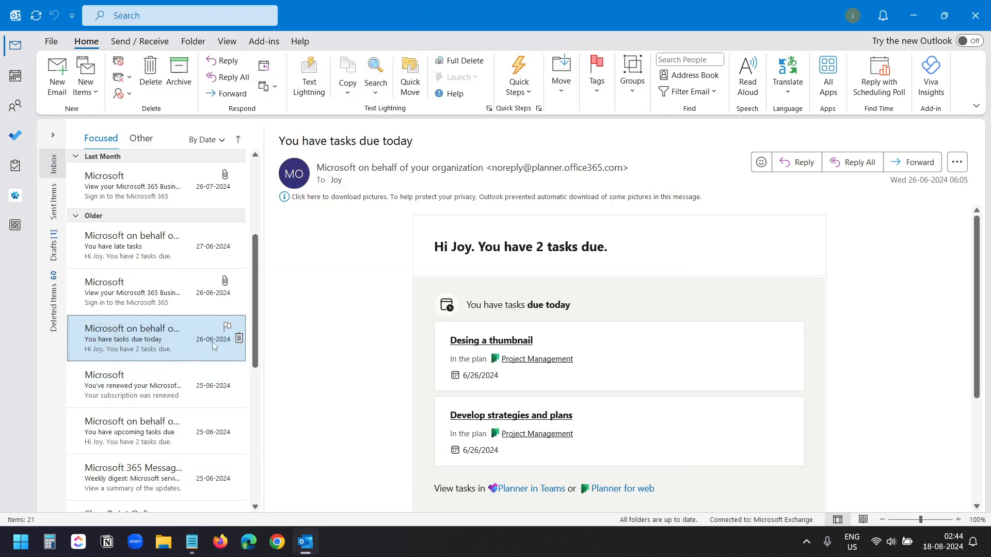
scroll(194, 345, up, 1)
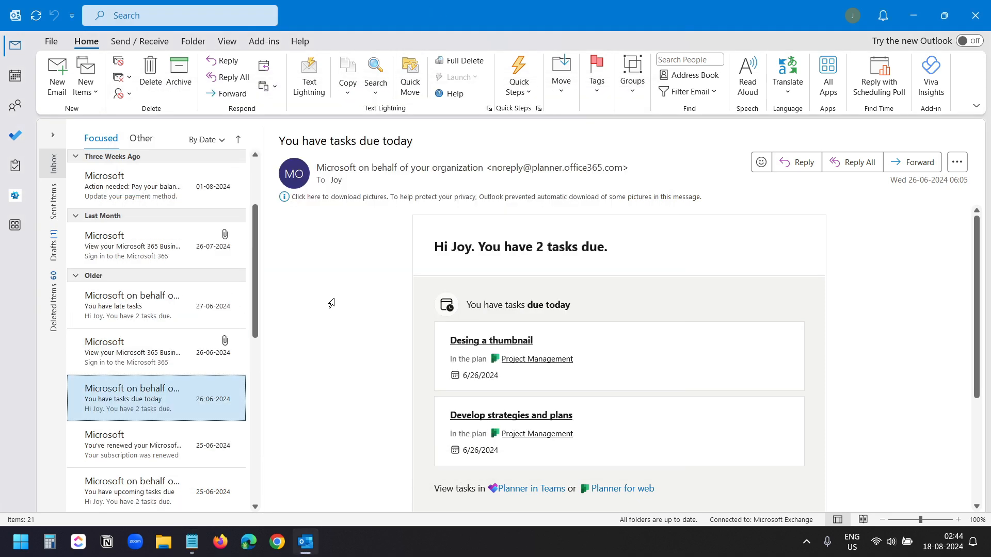